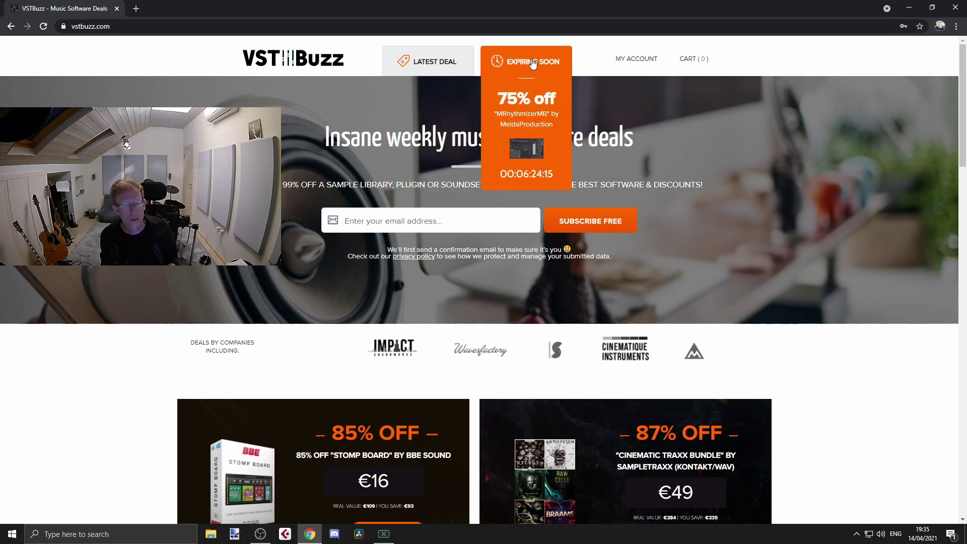
Open the Stomp Board by BBE Sound deal page from the Latest Deal dropdown.
{"action": "left_click", "coordinate": [428, 164]}
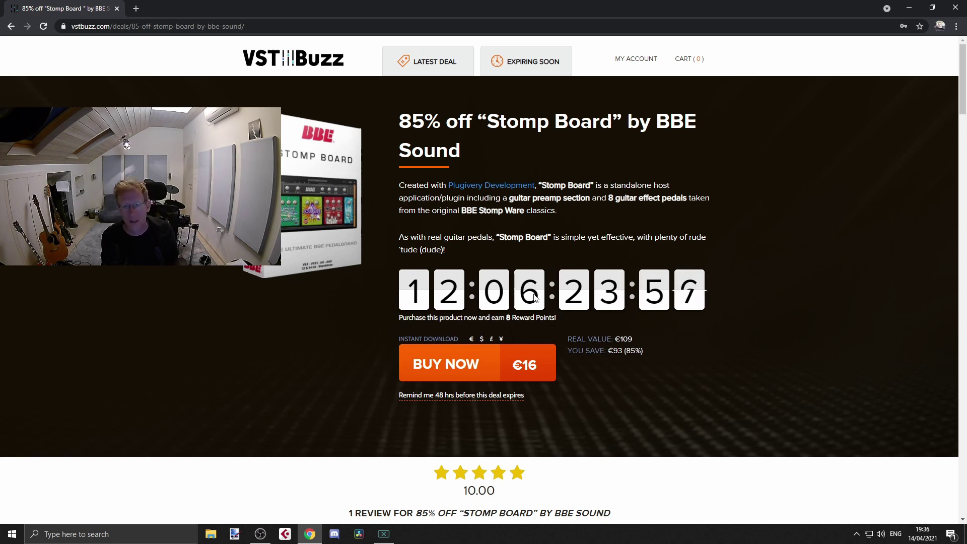
{"action": "scroll", "coordinate": [499, 263], "scroll_direction": "down", "scroll_amount": 2}
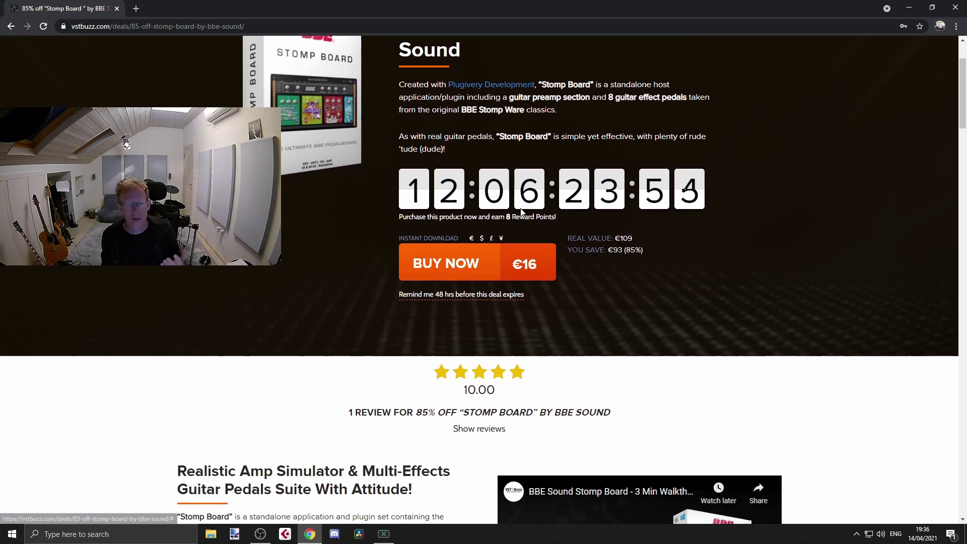
{"action": "scroll", "coordinate": [475, 260], "scroll_direction": "up", "scroll_amount": 2}
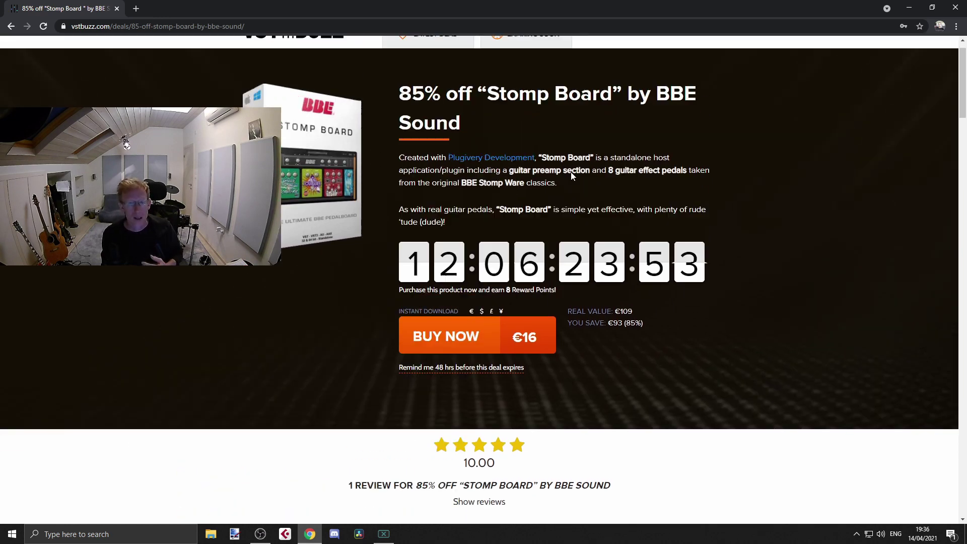
{"action": "mouse_move", "coordinate": [527, 61]}
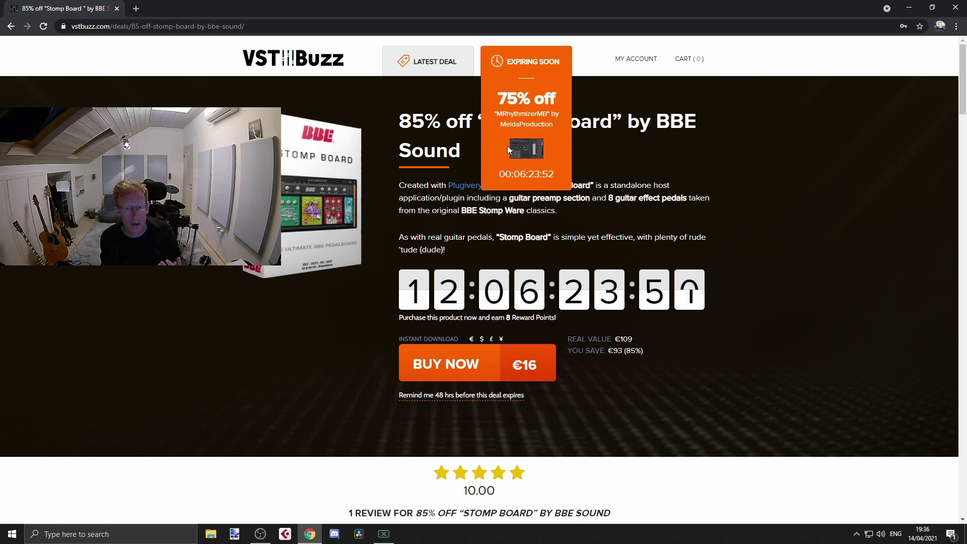
Open the MRhythmizerMB by MeldaProduction deal page from the Expiring Soon panel.
{"action": "left_click", "coordinate": [523, 153]}
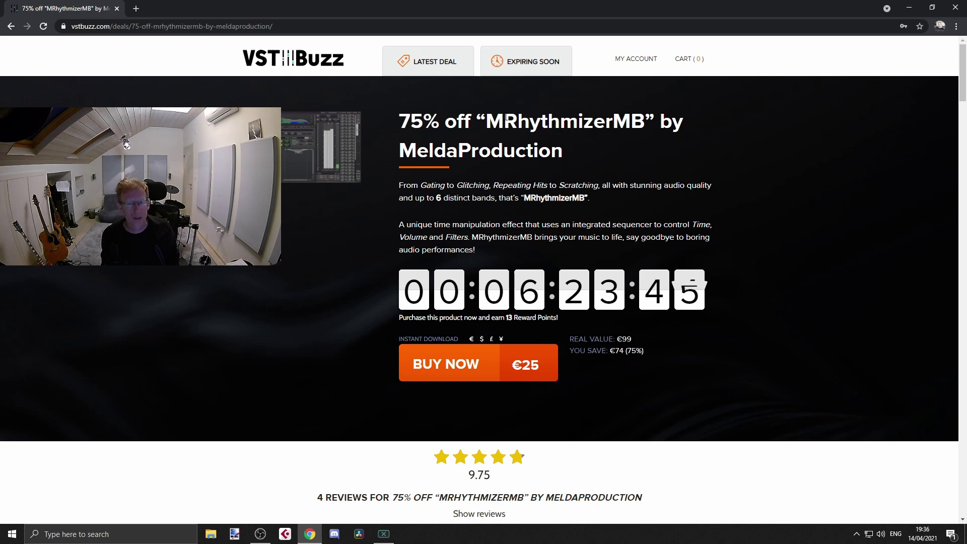
Return to the VSTBuzz home page via the logo to reach the deals and features overview.
{"action": "left_click", "coordinate": [300, 60]}
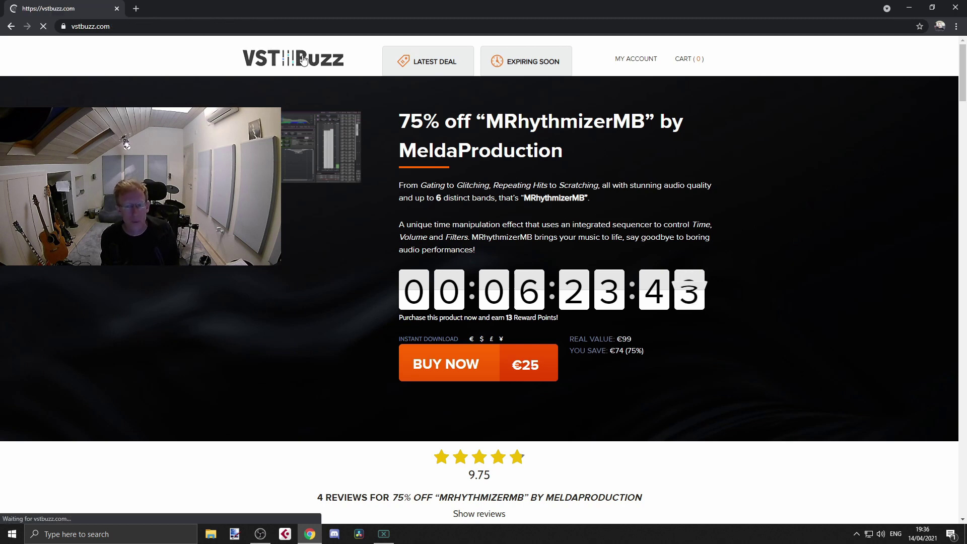
{"action": "scroll", "coordinate": [528, 135], "scroll_direction": "down", "scroll_amount": 3}
{"action": "scroll", "coordinate": [528, 136], "scroll_direction": "down", "scroll_amount": 2}
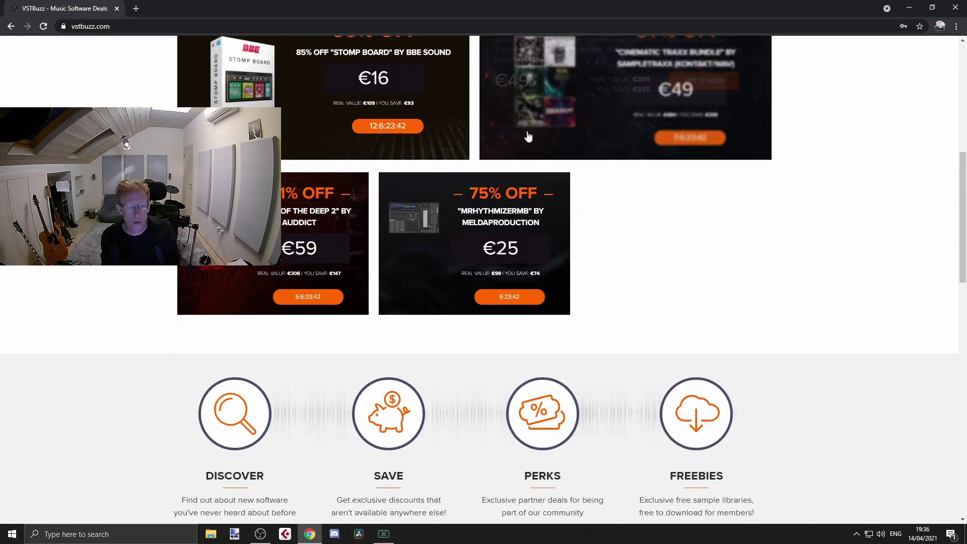
{"action": "scroll", "coordinate": [528, 136], "scroll_direction": "down", "scroll_amount": 1}
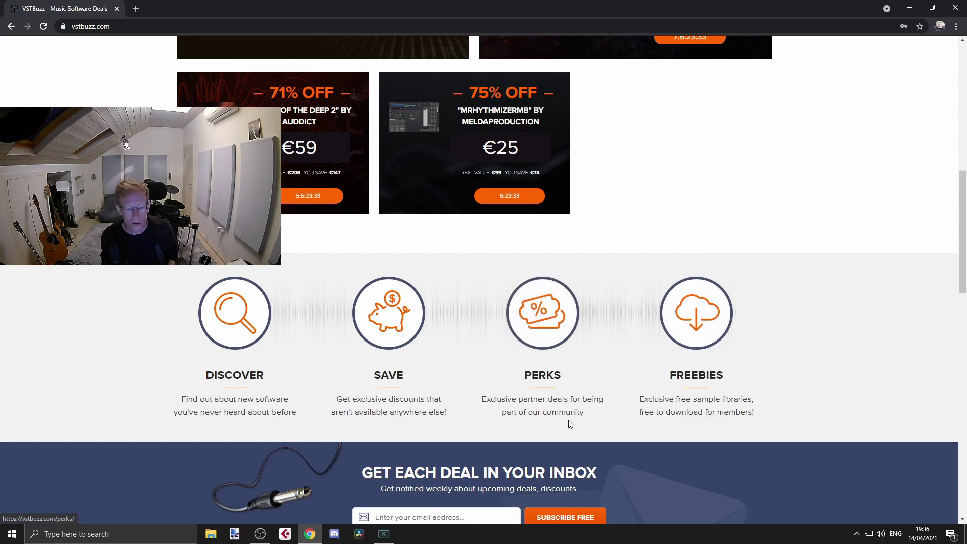
Open the Perks page of partner coupons from the PERKS feature link.
{"action": "left_click", "coordinate": [542, 337]}
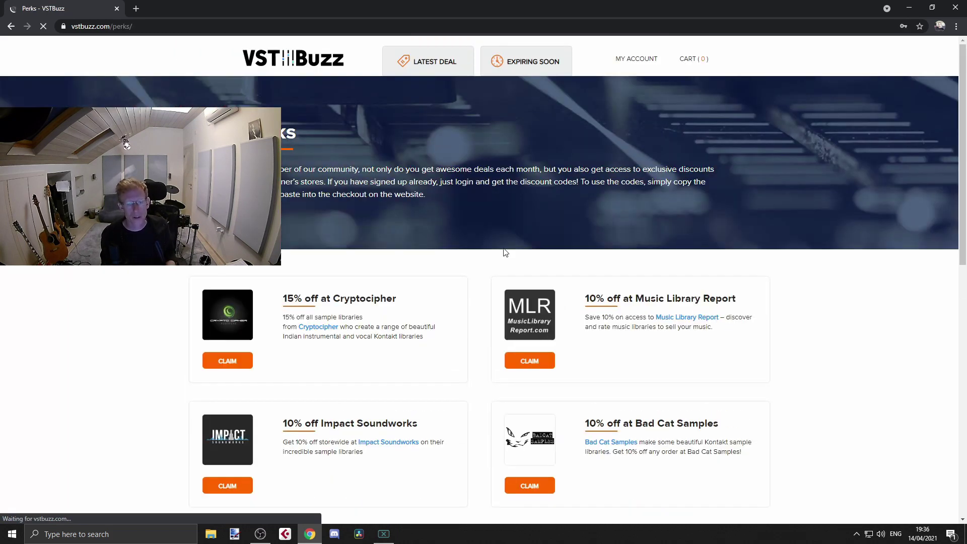
{"action": "scroll", "coordinate": [485, 234], "scroll_direction": "down", "scroll_amount": 2}
{"action": "scroll", "coordinate": [488, 223], "scroll_direction": "up", "scroll_amount": 2}
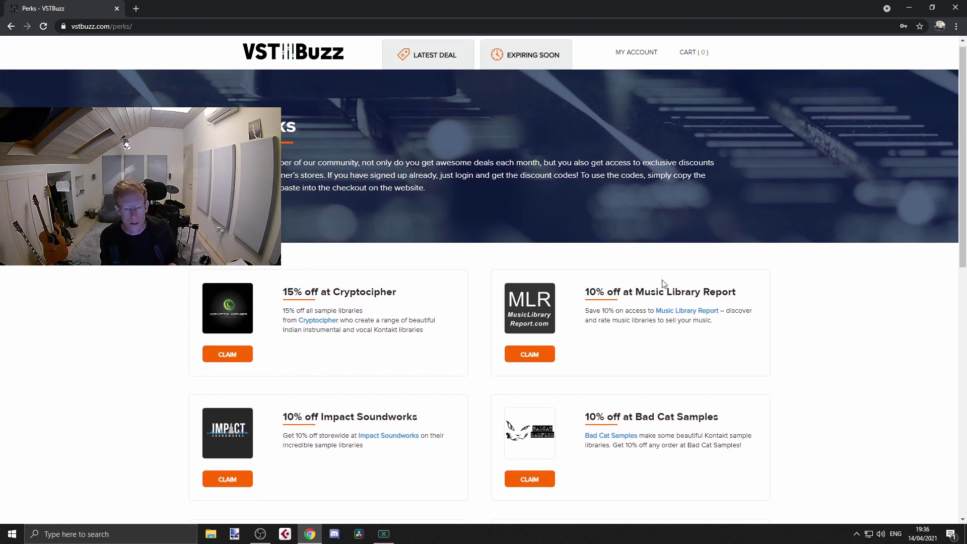
{"action": "scroll", "coordinate": [662, 294], "scroll_direction": "down", "scroll_amount": 1}
{"action": "scroll", "coordinate": [632, 267], "scroll_direction": "down", "scroll_amount": 2}
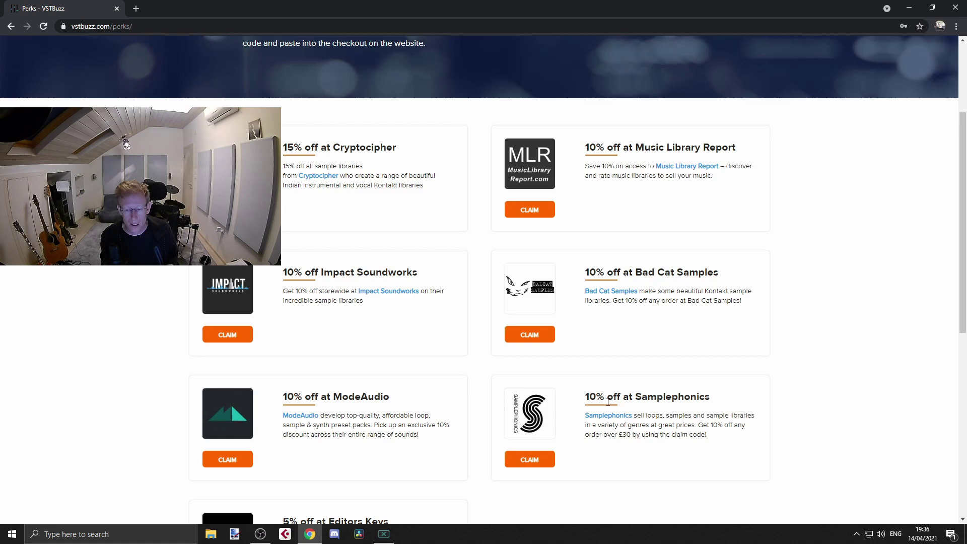
{"action": "scroll", "coordinate": [345, 229], "scroll_direction": "down", "scroll_amount": 3}
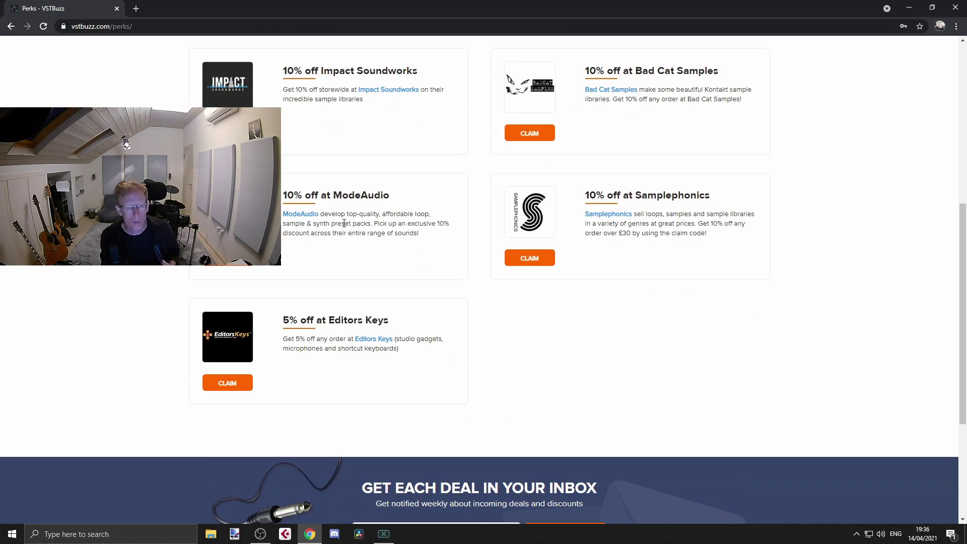
{"action": "scroll", "coordinate": [411, 124], "scroll_direction": "up", "scroll_amount": 4}
{"action": "scroll", "coordinate": [414, 114], "scroll_direction": "up", "scroll_amount": 1}
{"action": "scroll", "coordinate": [496, 169], "scroll_direction": "down", "scroll_amount": 5}
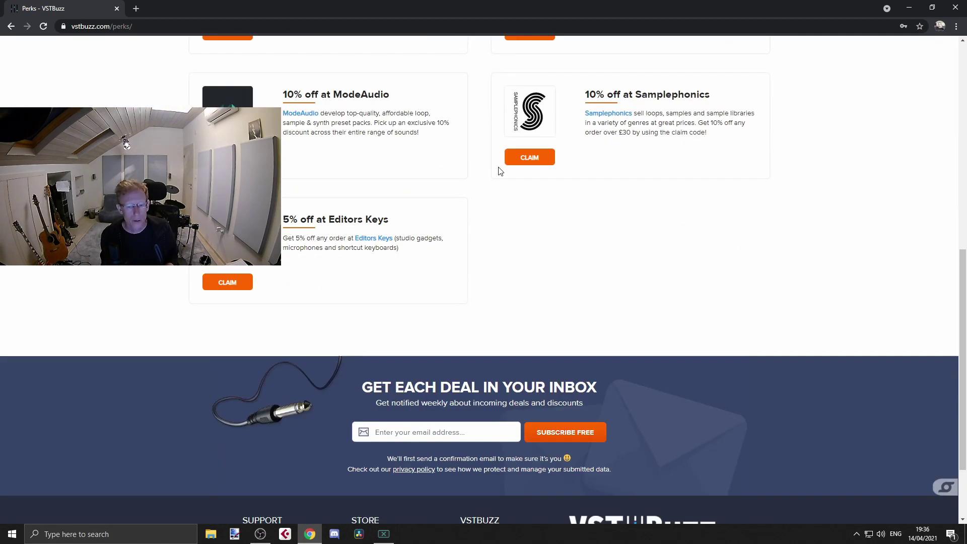
{"action": "scroll", "coordinate": [532, 195], "scroll_direction": "down", "scroll_amount": 1}
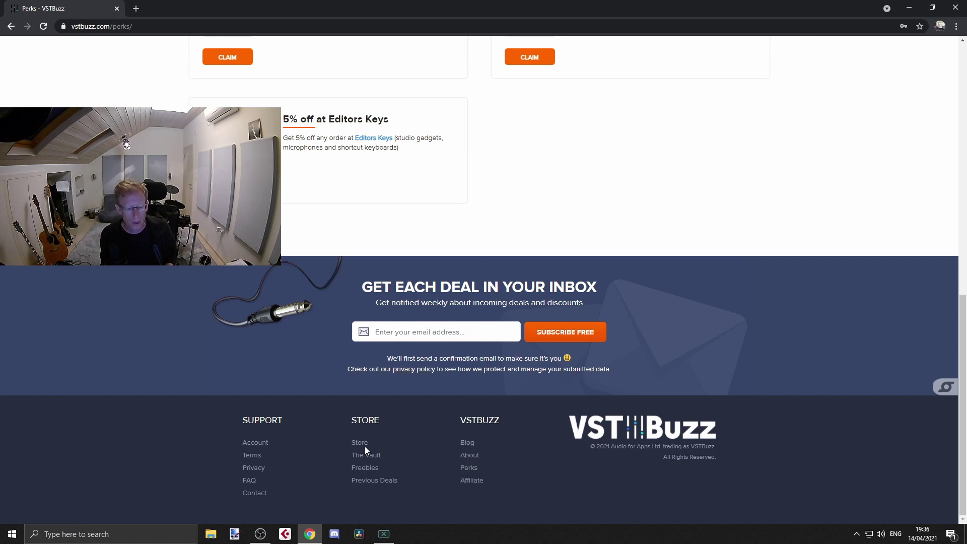
Open the Freebies page from the footer's Store column to browse free packs.
{"action": "left_click", "coordinate": [363, 466]}
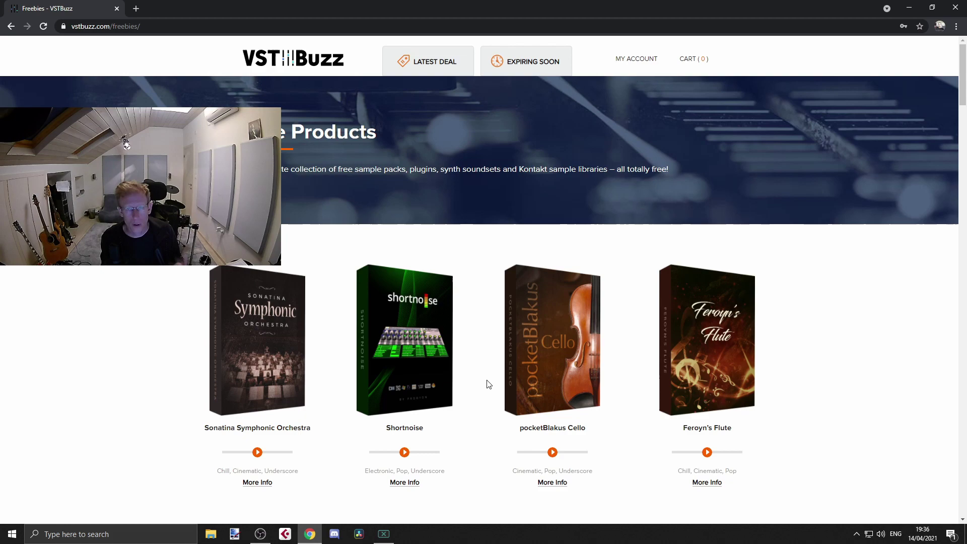
{"action": "scroll", "coordinate": [522, 325], "scroll_direction": "down", "scroll_amount": 4}
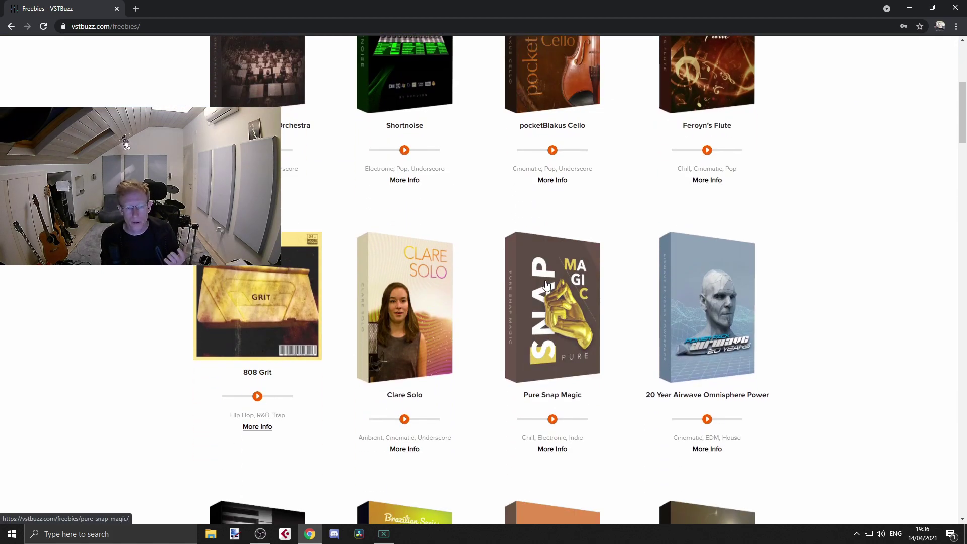
{"action": "scroll", "coordinate": [555, 250], "scroll_direction": "down", "scroll_amount": 3}
{"action": "scroll", "coordinate": [680, 227], "scroll_direction": "down", "scroll_amount": 2}
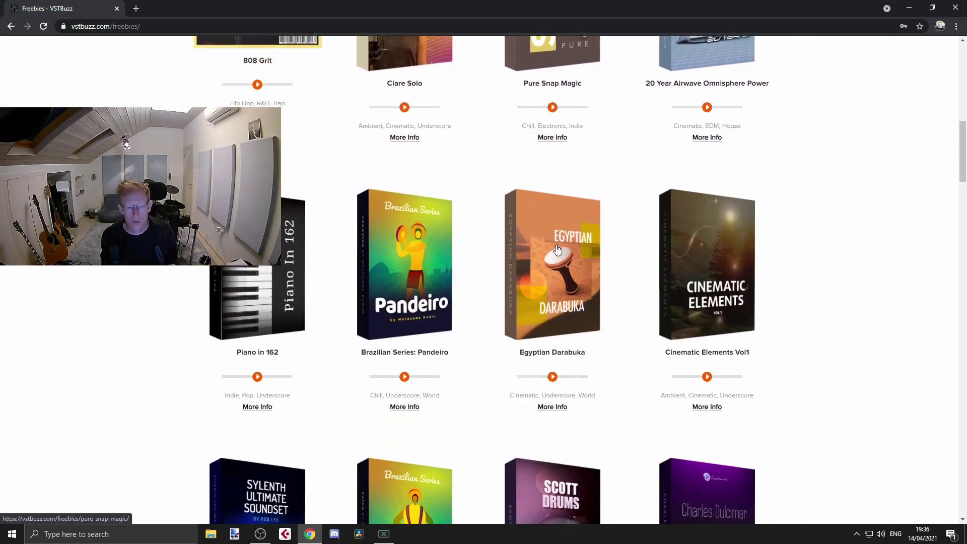
{"action": "left_click_drag", "start_coordinate": [965, 142], "coordinate": [955, 211]}
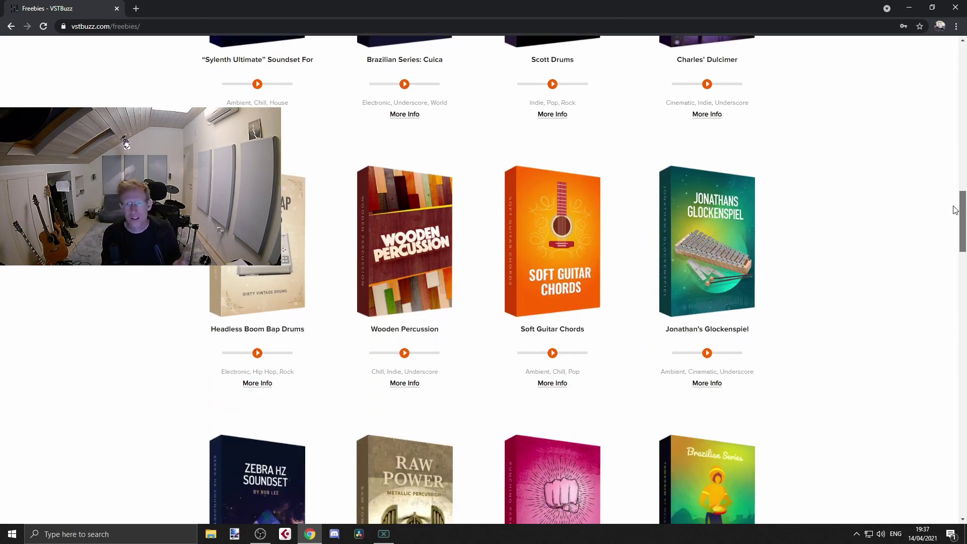
{"action": "mouse_move", "coordinate": [955, 210]}
{"action": "left_mouse_down"}
{"action": "mouse_move", "coordinate": [951, 223]}
{"action": "mouse_move", "coordinate": [945, 52]}
{"action": "left_mouse_up"}
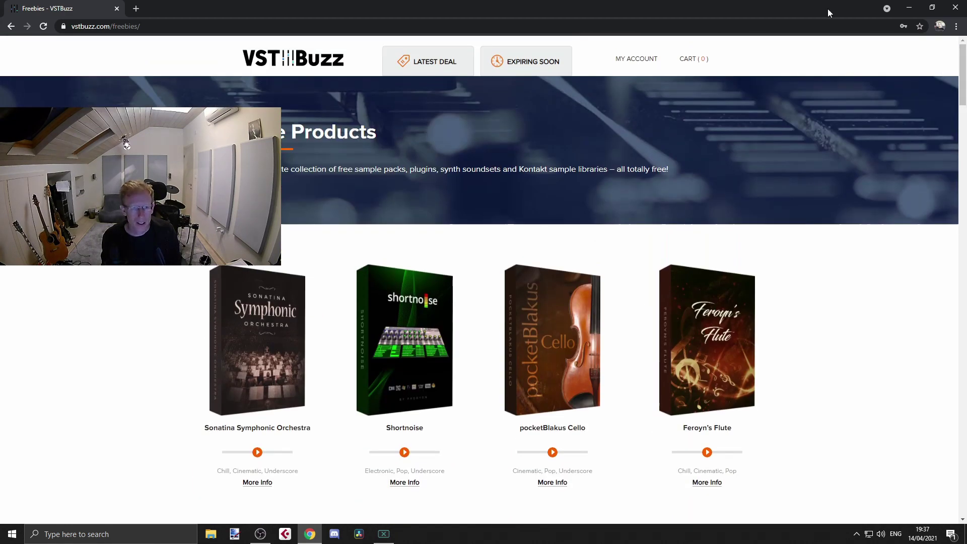
Go back to the VSTBuzz home page showing Stomp Board and Cinematic Traxx deals.
{"action": "left_click", "coordinate": [295, 60]}
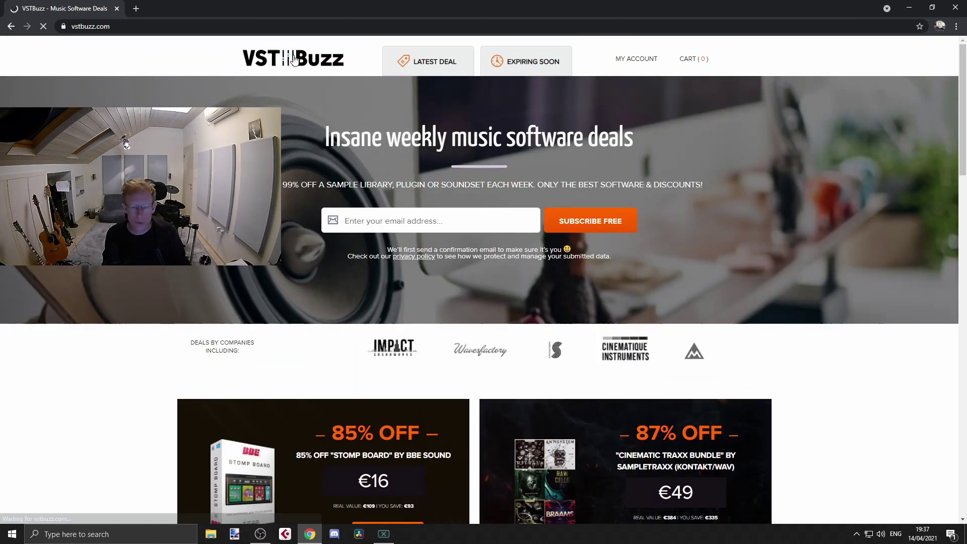